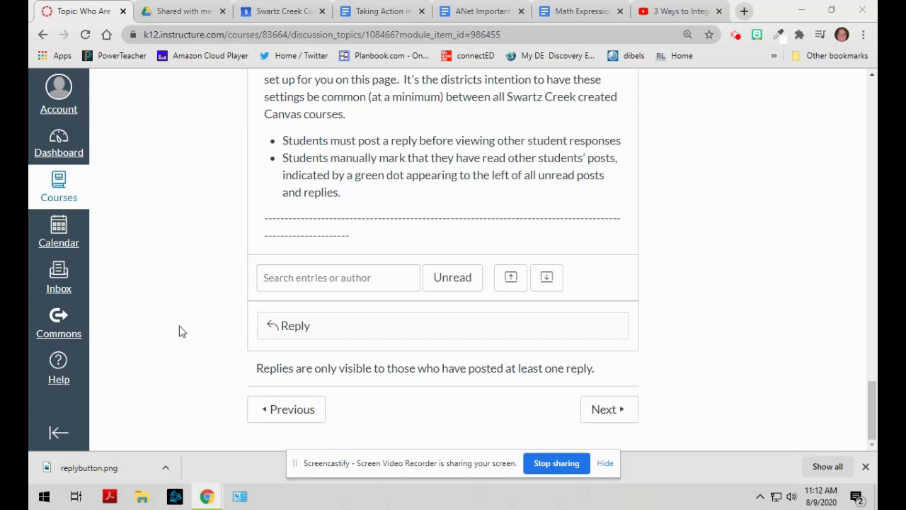
# Step: Start a reply to the discussion topic and write "My three words are funny, helpful, and hungry."
pyautogui.click(318, 326)
pyautogui.scroll(-2, 191, 334)
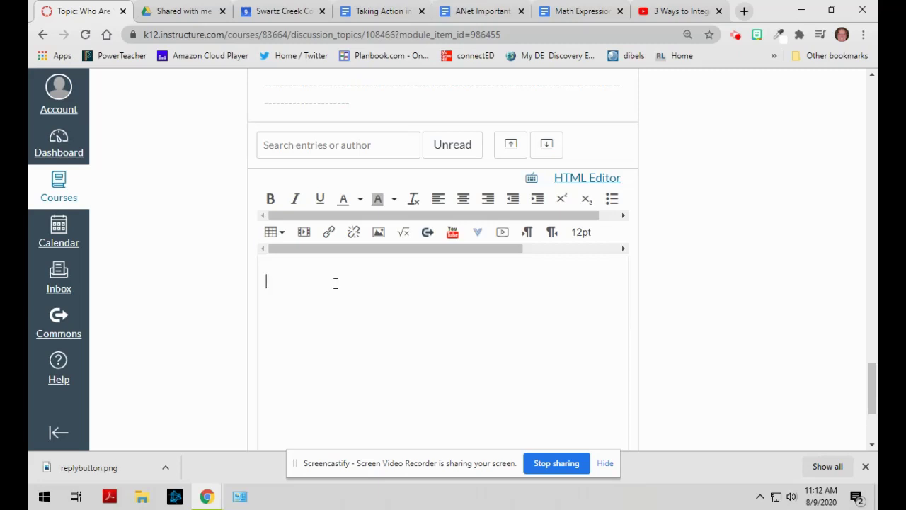
pyautogui.write('My three words are funny')
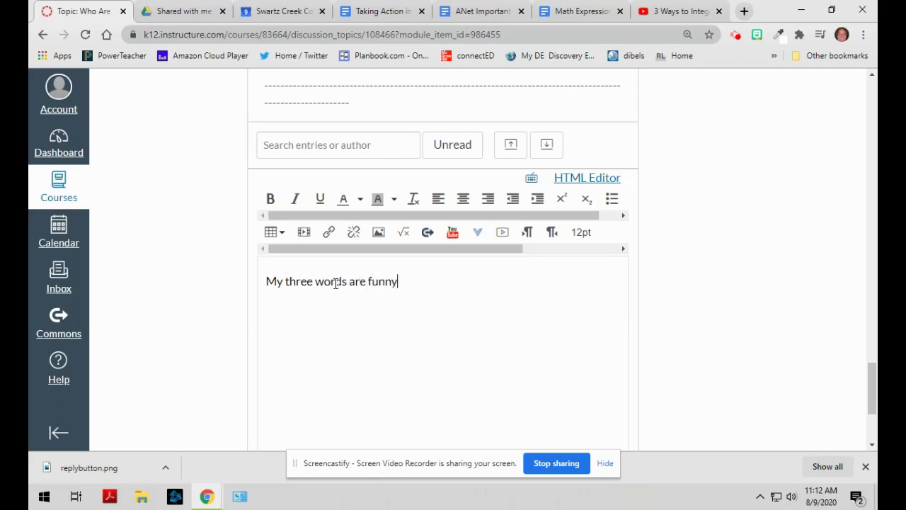
pyautogui.write(', helpful, and ')
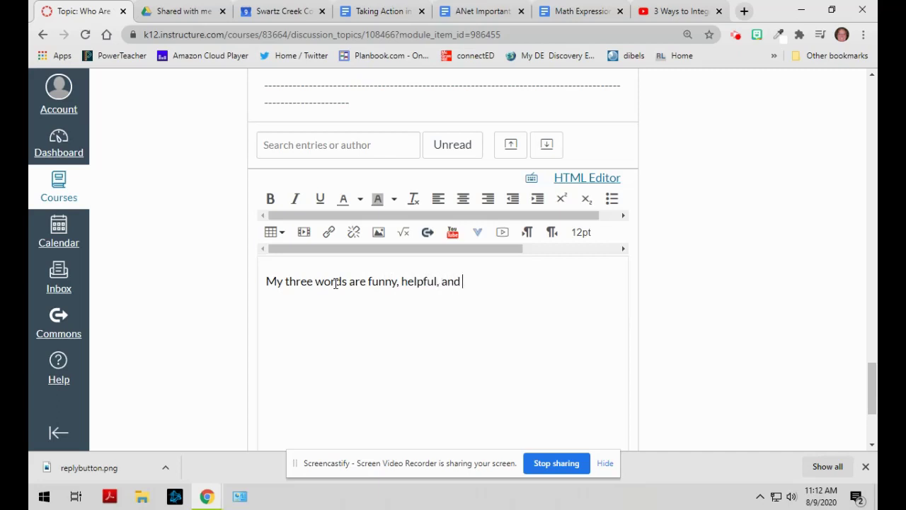
pyautogui.write('hungry.  I picke')
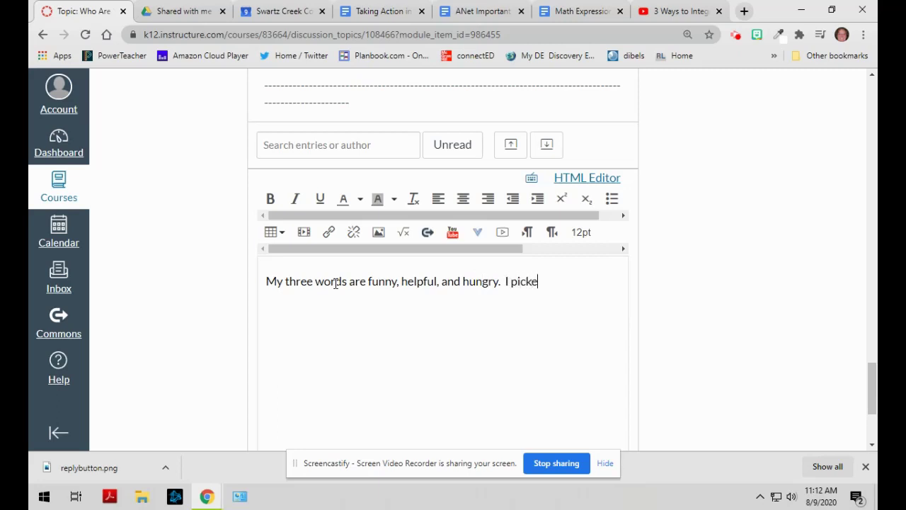
# Step: Continue the reply with "I picked these because I like to be silly with my friends, I enjoy helping my family and community"
pyautogui.write('d these because I ')
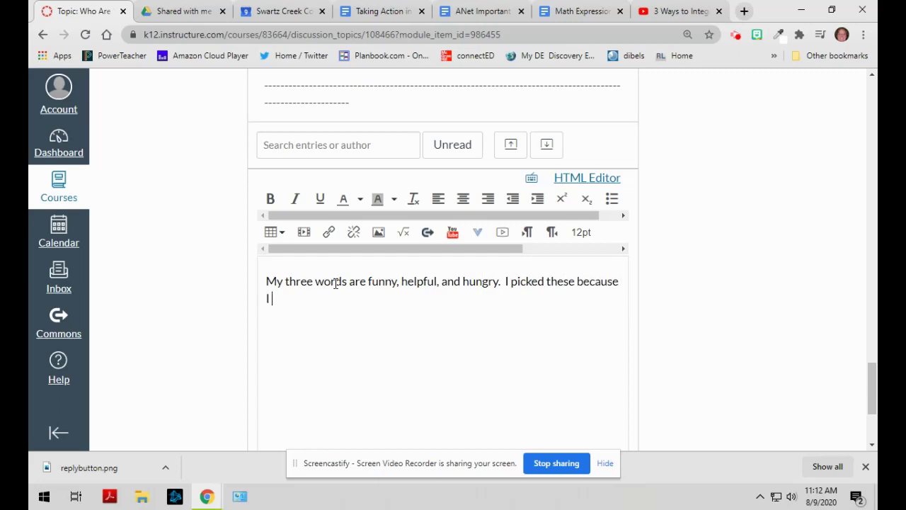
pyautogui.write('like to be silly wit')
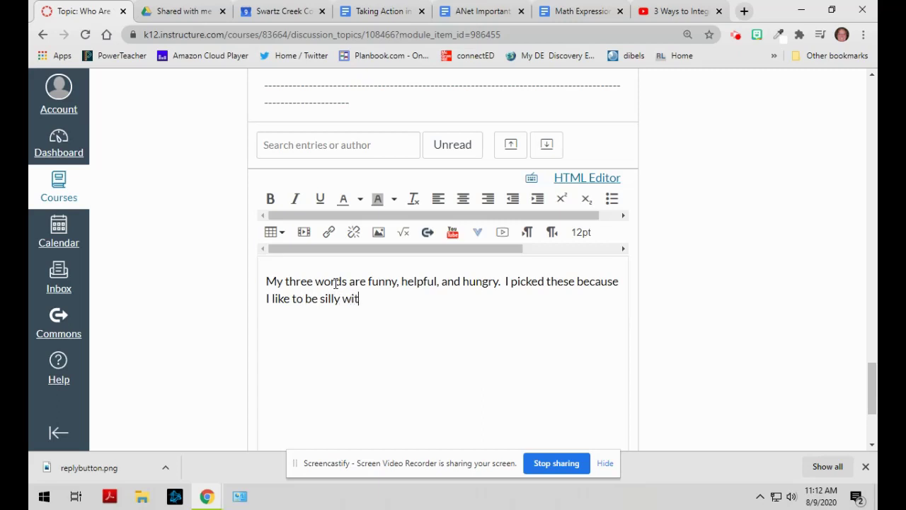
pyautogui.write('h my friends')
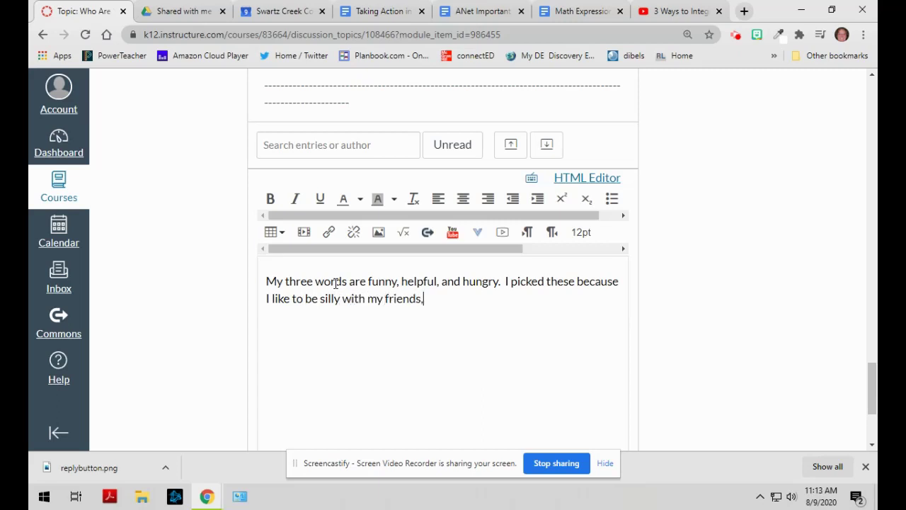
pyautogui.write(', I enjoy helpin')
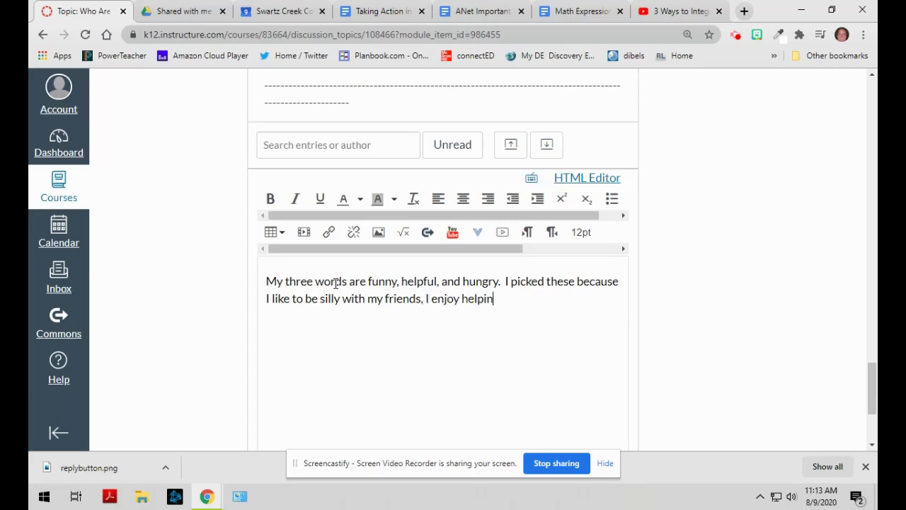
pyautogui.write('g my family and community')
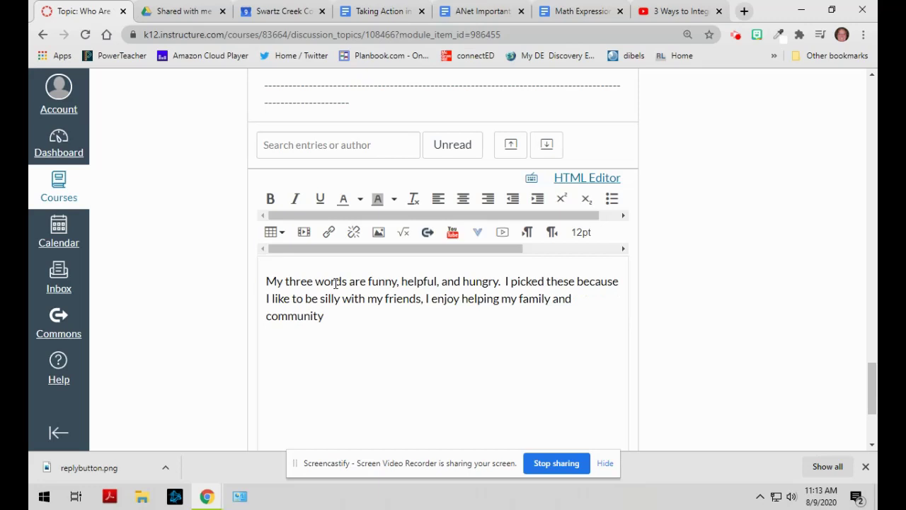
# Step: Finish the reply with ", and finally, I haven't had lunch yet! See you funny I am? lol." and post it
pyautogui.write(', and finally, I ha')
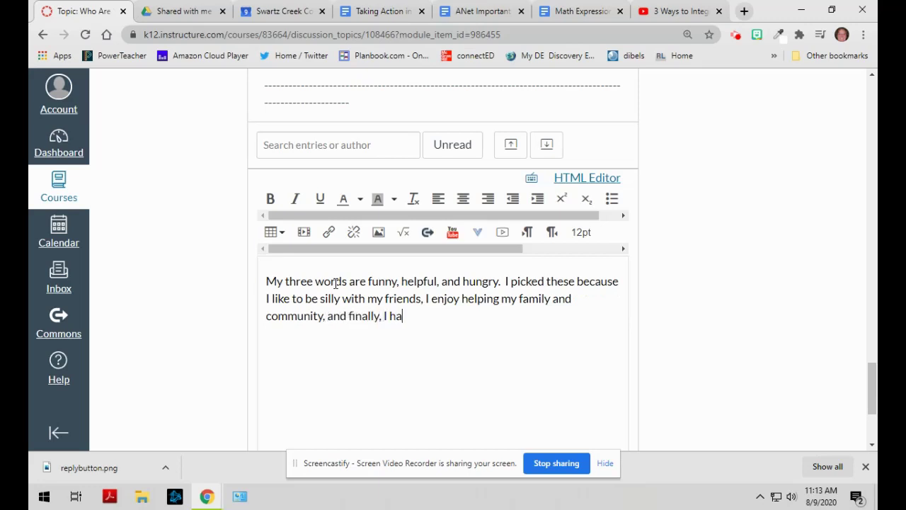
pyautogui.write("ven't had lunch ye")
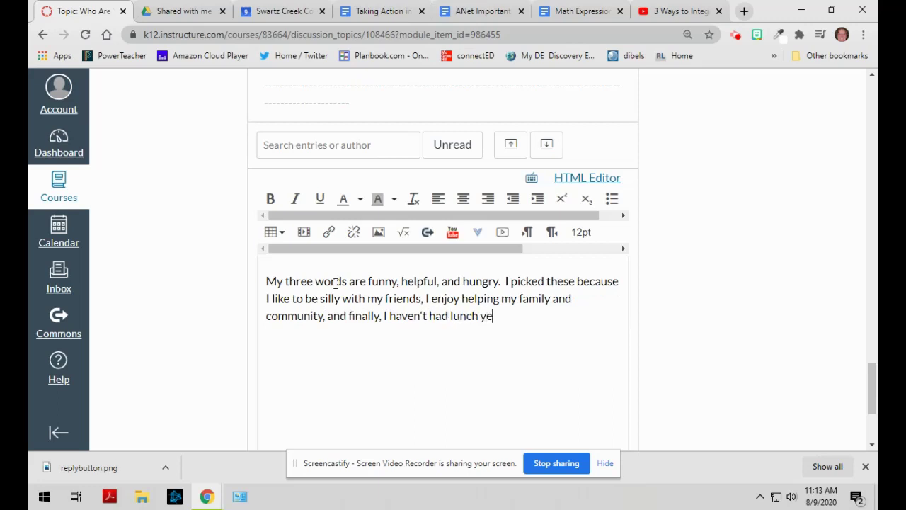
pyautogui.write('t!  See y')
pyautogui.write('ou funny l')
pyautogui.write(' am')
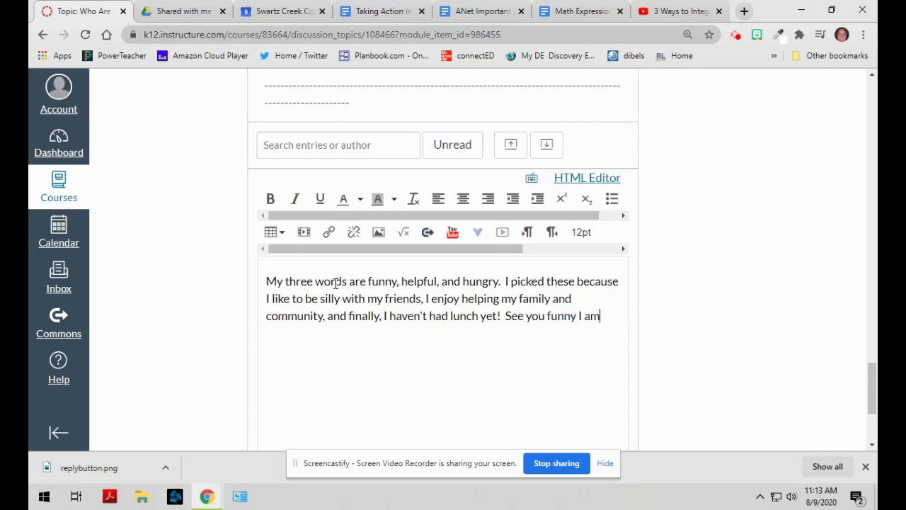
pyautogui.write('? Iol.')
pyautogui.scroll(-1, 679, 341)
pyautogui.scroll(-1, 679, 341)
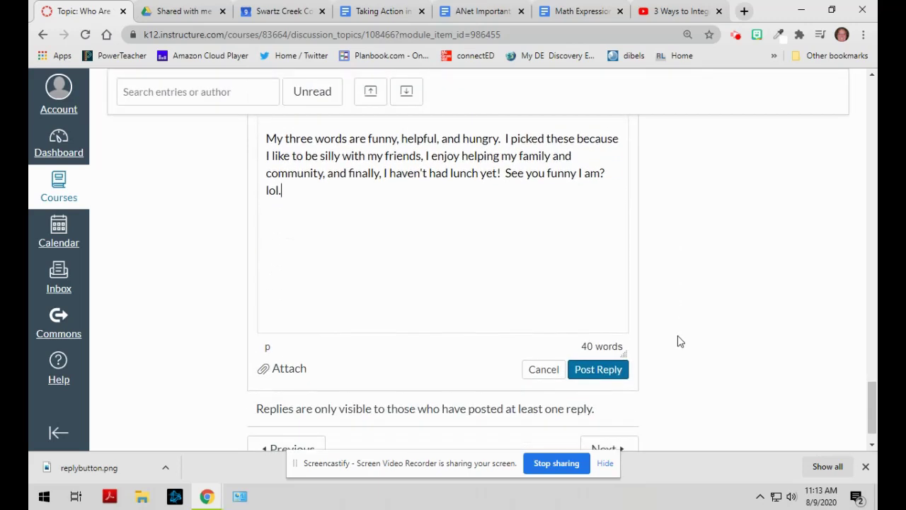
pyautogui.click(591, 372)
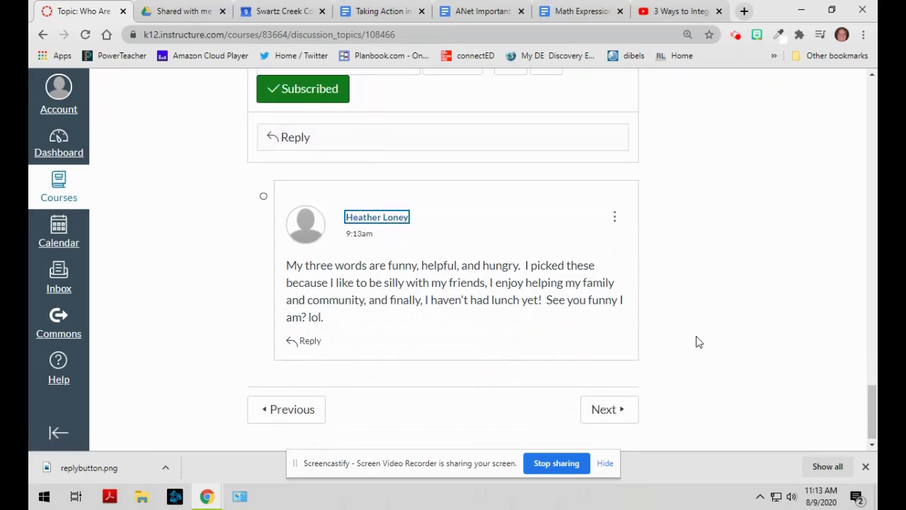
# Step: Review the posted reply and the discussion directions above it
pyautogui.scroll(1, 697, 343)
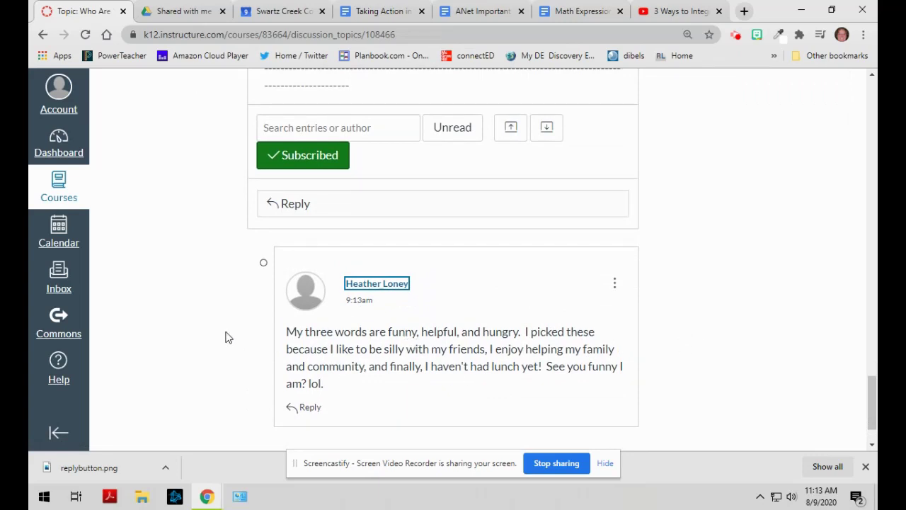
pyautogui.scroll(-1, 233, 330)
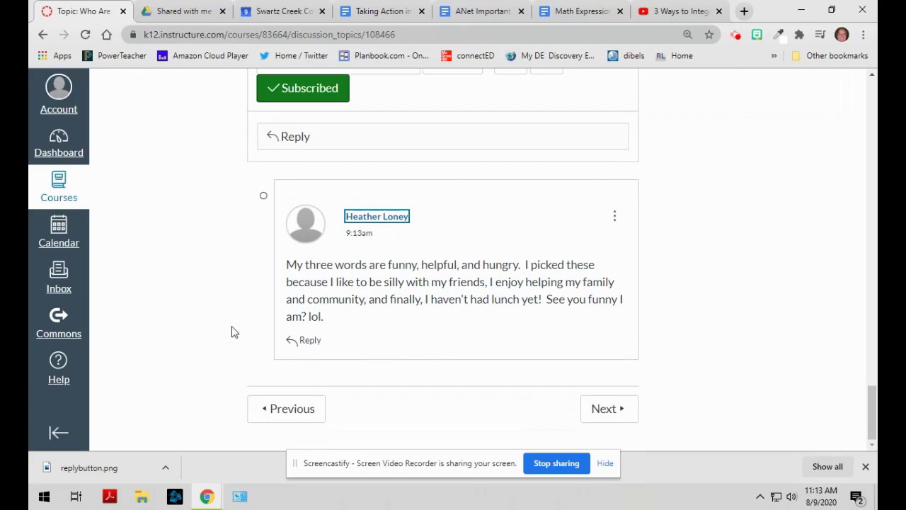
pyautogui.scroll(6, 233, 331)
pyautogui.scroll(-4, 232, 331)
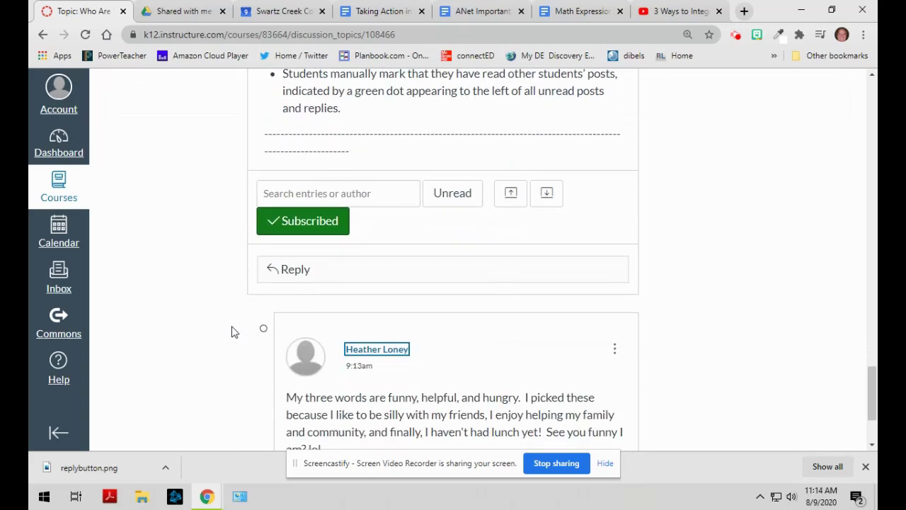
pyautogui.scroll(-2, 233, 331)
pyautogui.scroll(-1, 234, 331)
pyautogui.scroll(1, 234, 331)
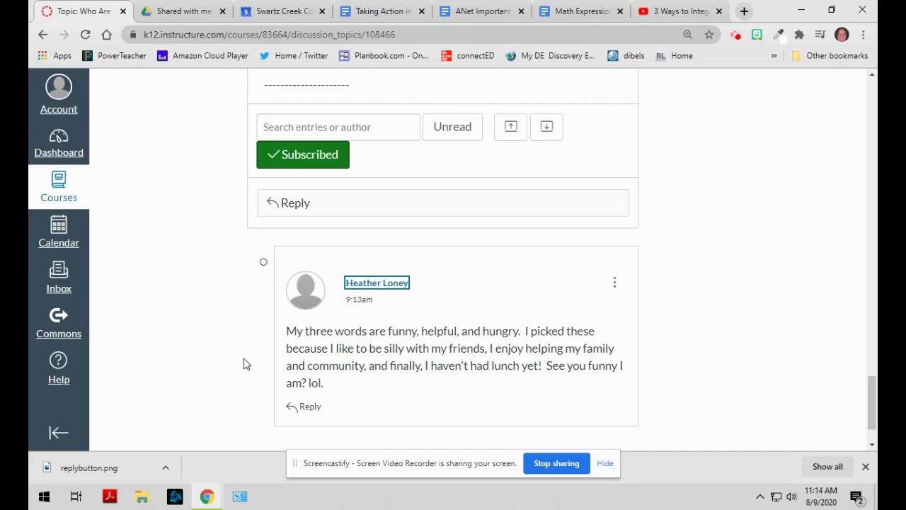
# Step: Open a nested reply under the posted "three words" entry and look over its editor and the surrounding discussion thread
pyautogui.click(306, 407)
pyautogui.scroll(-5, 359, 309)
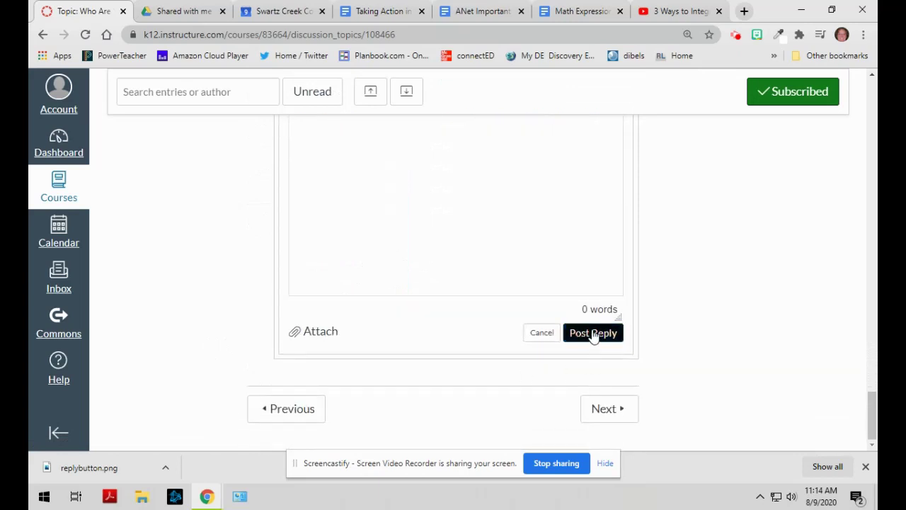
pyautogui.scroll(8, 163, 300)
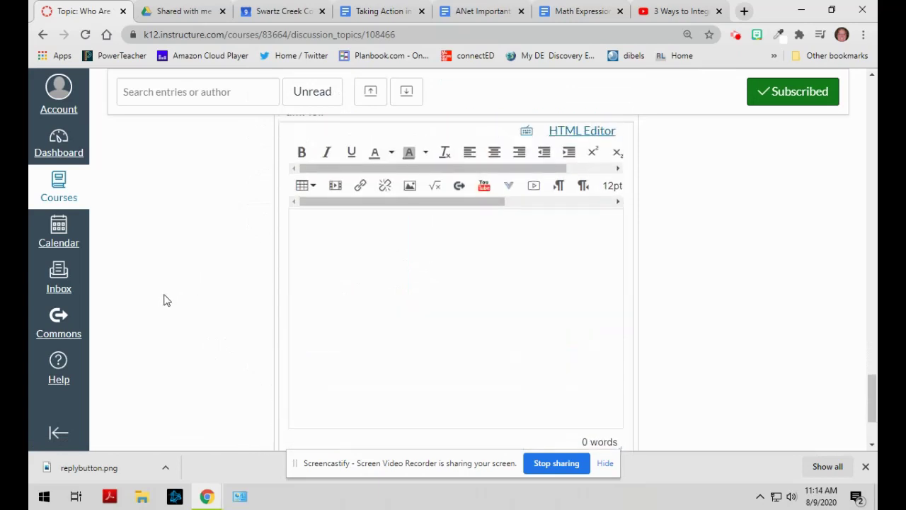
pyautogui.scroll(1, 176, 301)
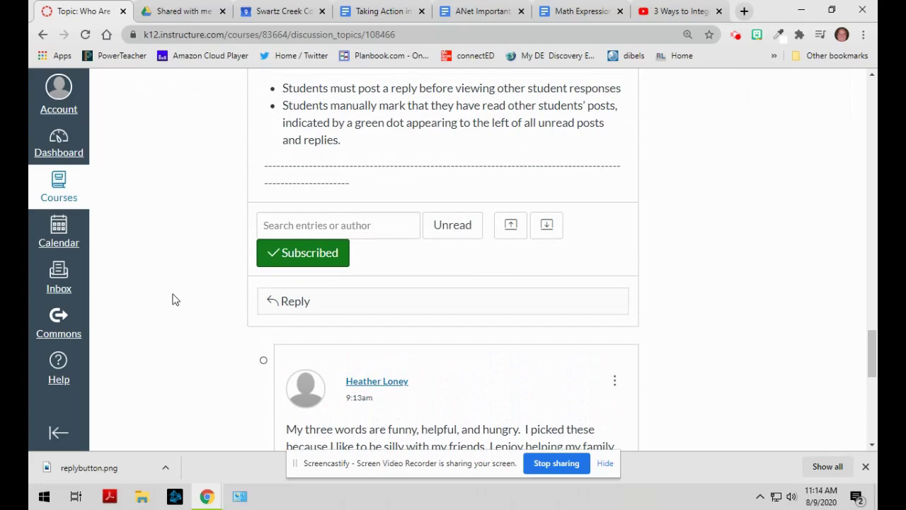
pyautogui.scroll(4, 176, 300)
pyautogui.scroll(-5, 176, 301)
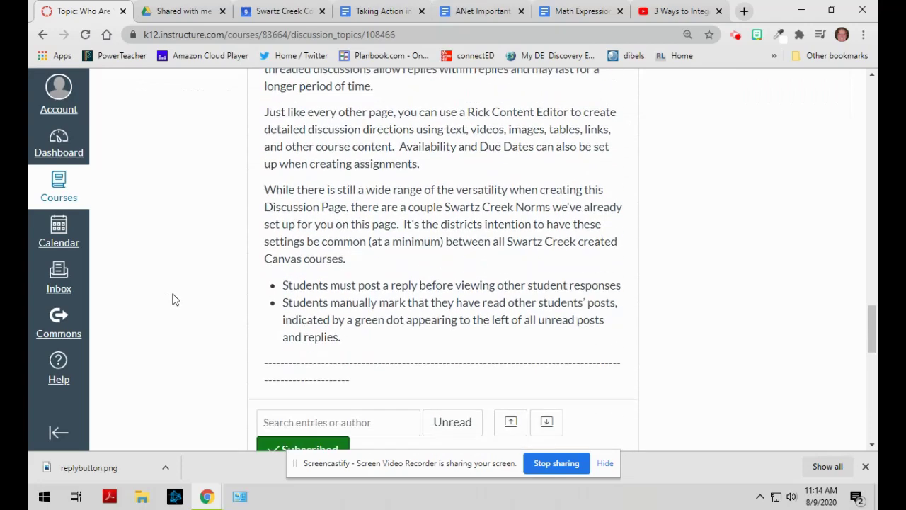
pyautogui.scroll(-3, 175, 300)
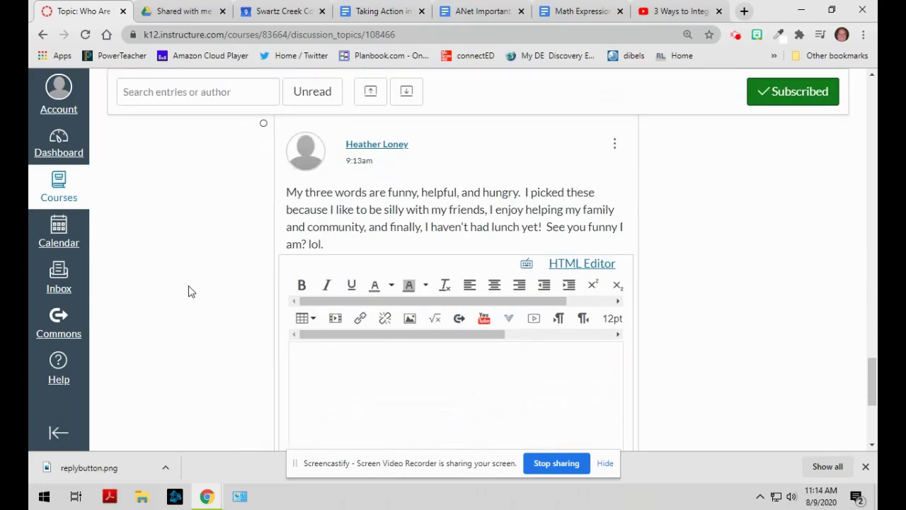
pyautogui.scroll(2, 189, 291)
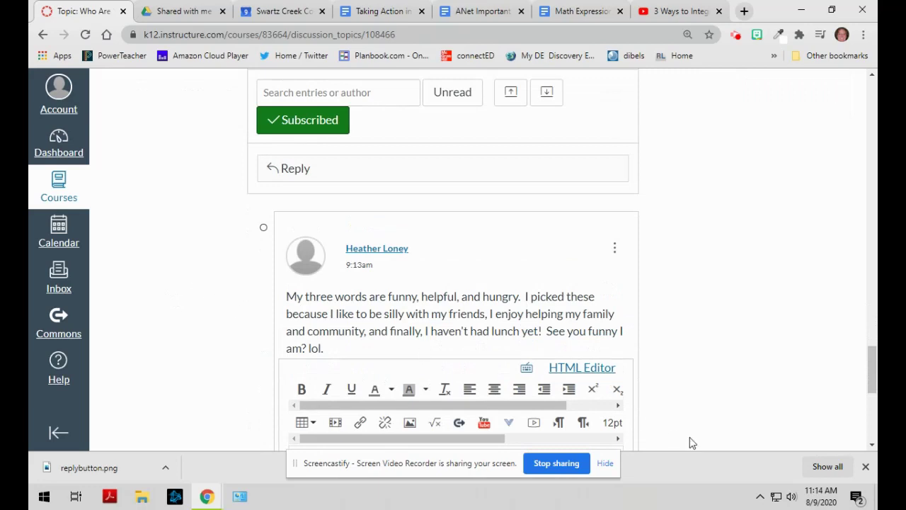